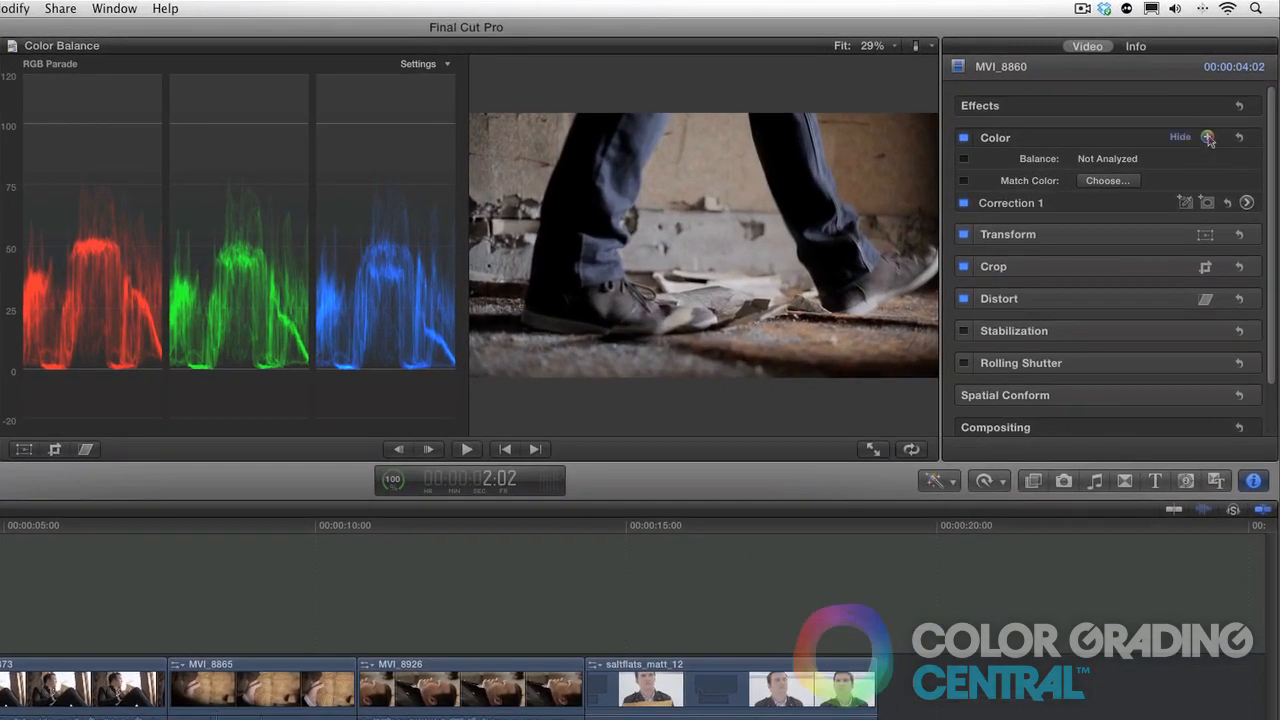
- Add a second color correction to the MVI_8860 clip and open Correction 2's color adjustments
click(1208, 137)
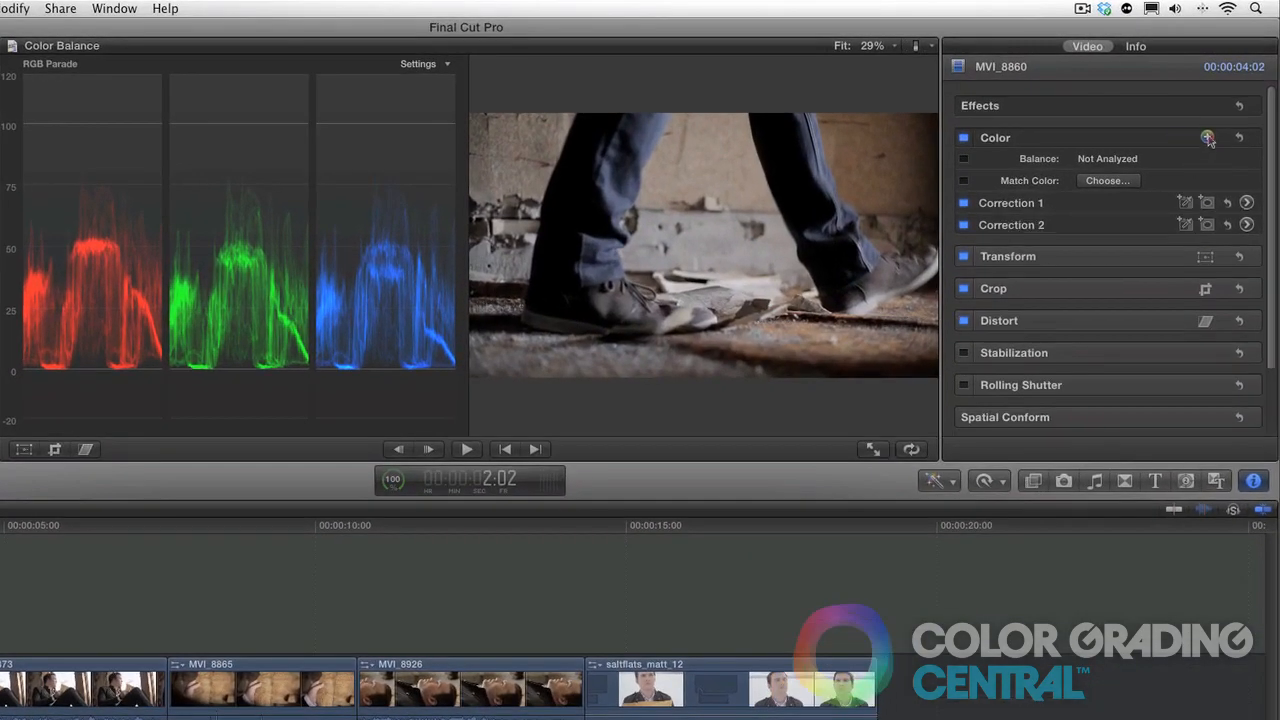
click(1246, 225)
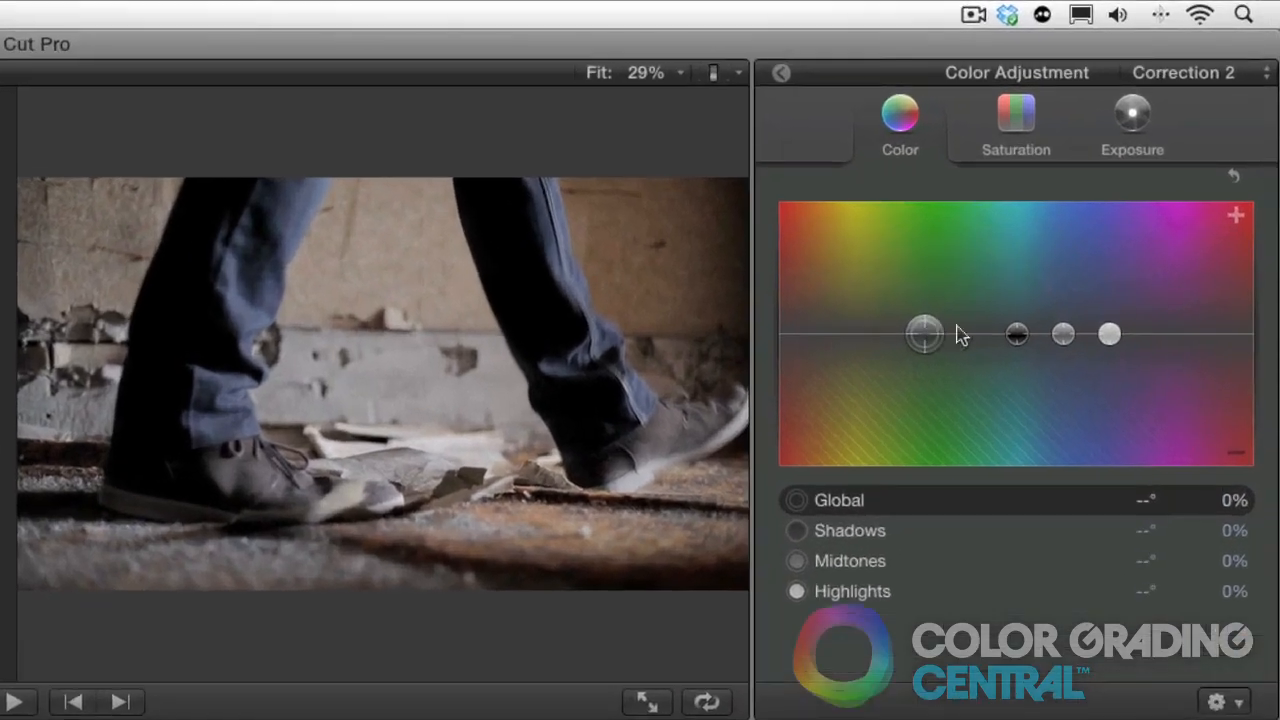
- Try global tints in Correction 2, including 230° at +17%, 124° at -18%, 255° at +25% and 206° at +16%, resetting the color board
drag(999, 263, 1128, 263)
mouse_move(1088, 335)
mouse_down()
mouse_move(1088, 362)
mouse_move(1089, 310)
mouse_up()
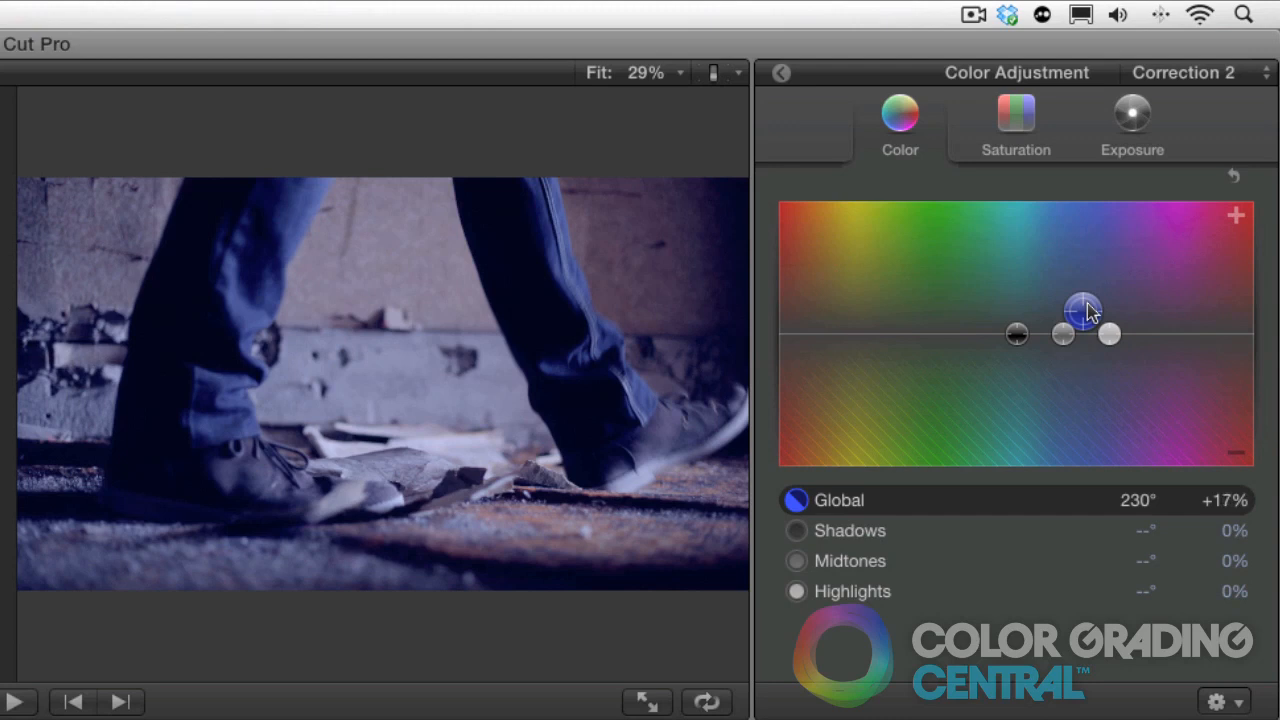
key(Delete)
drag(927, 337, 950, 359)
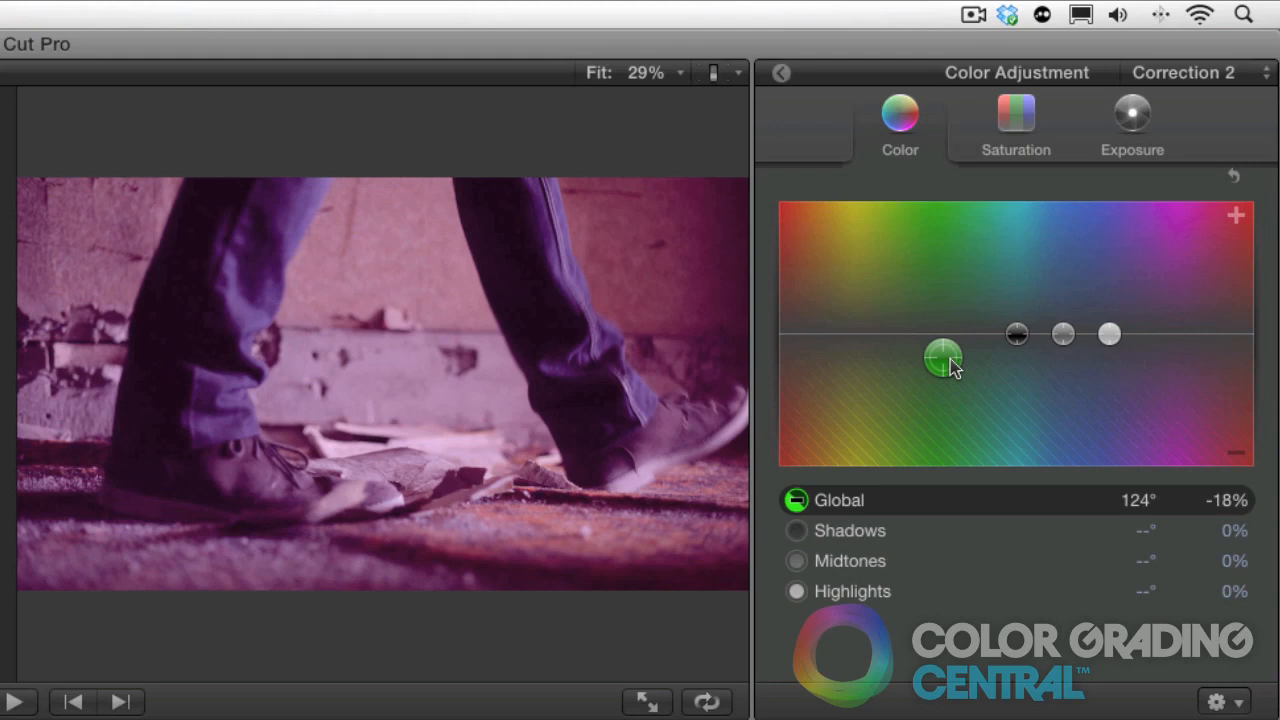
drag(952, 364, 1125, 310)
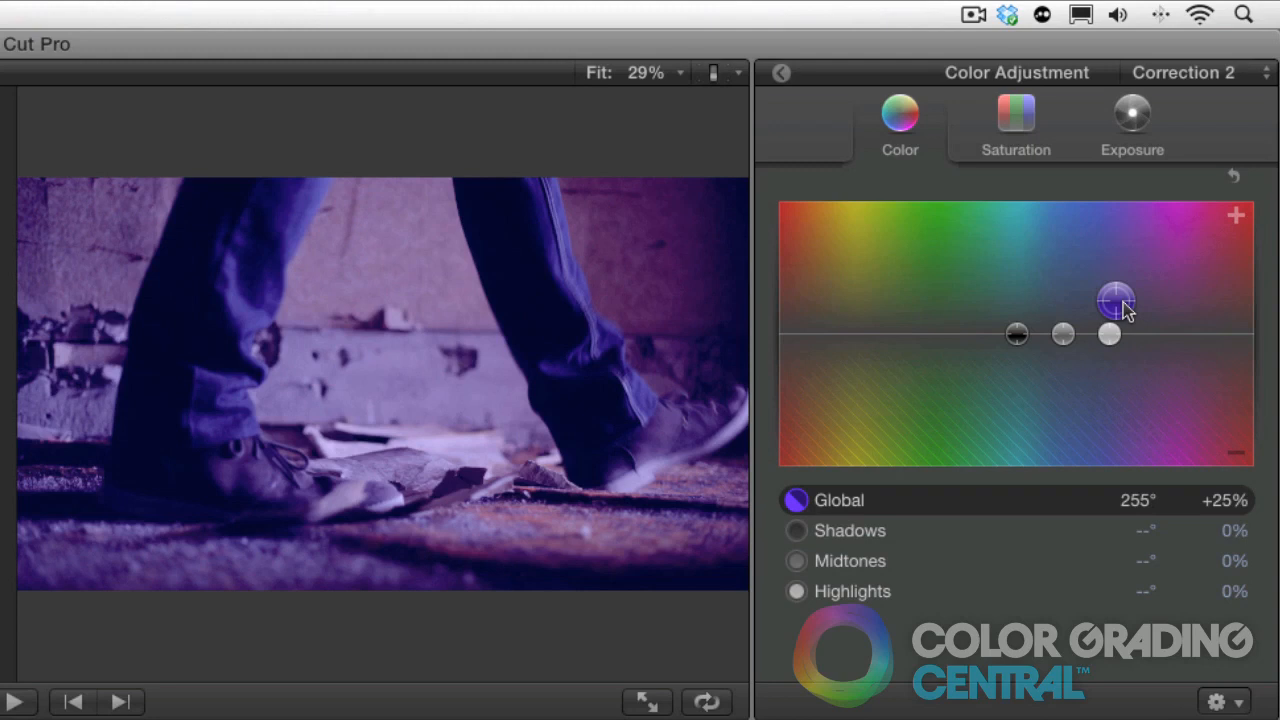
click(1234, 176)
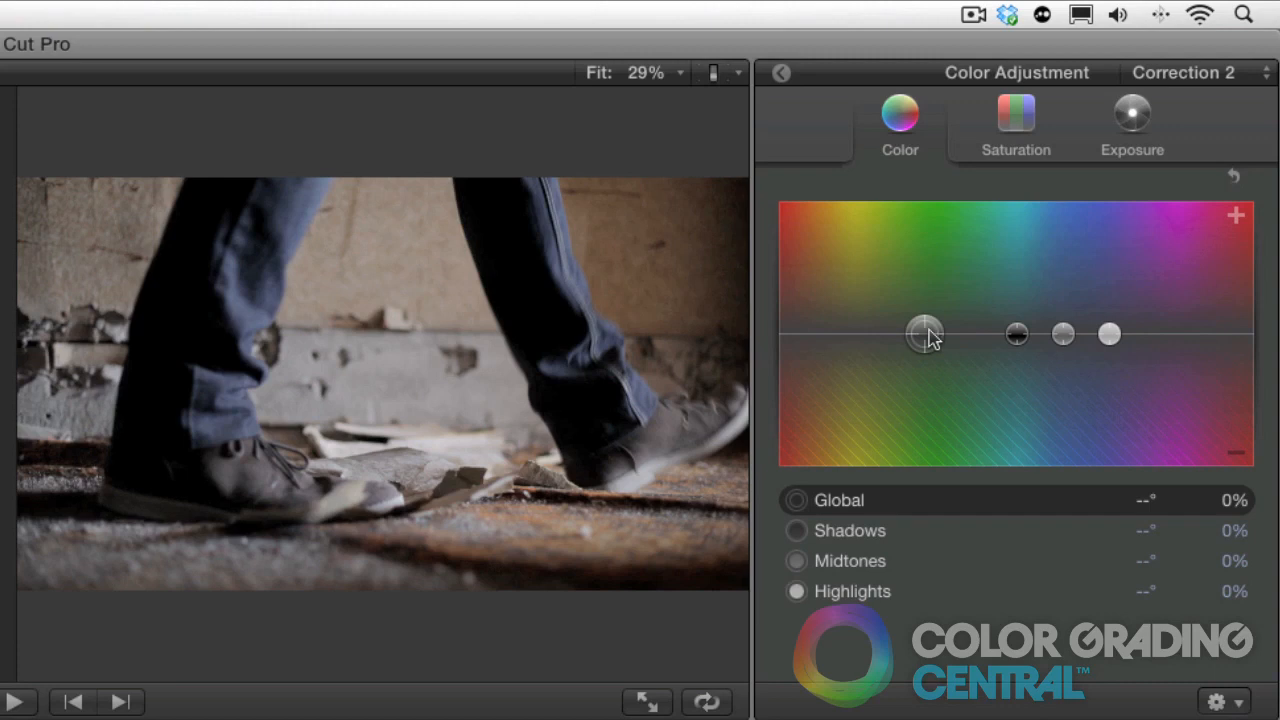
drag(929, 330, 1058, 316)
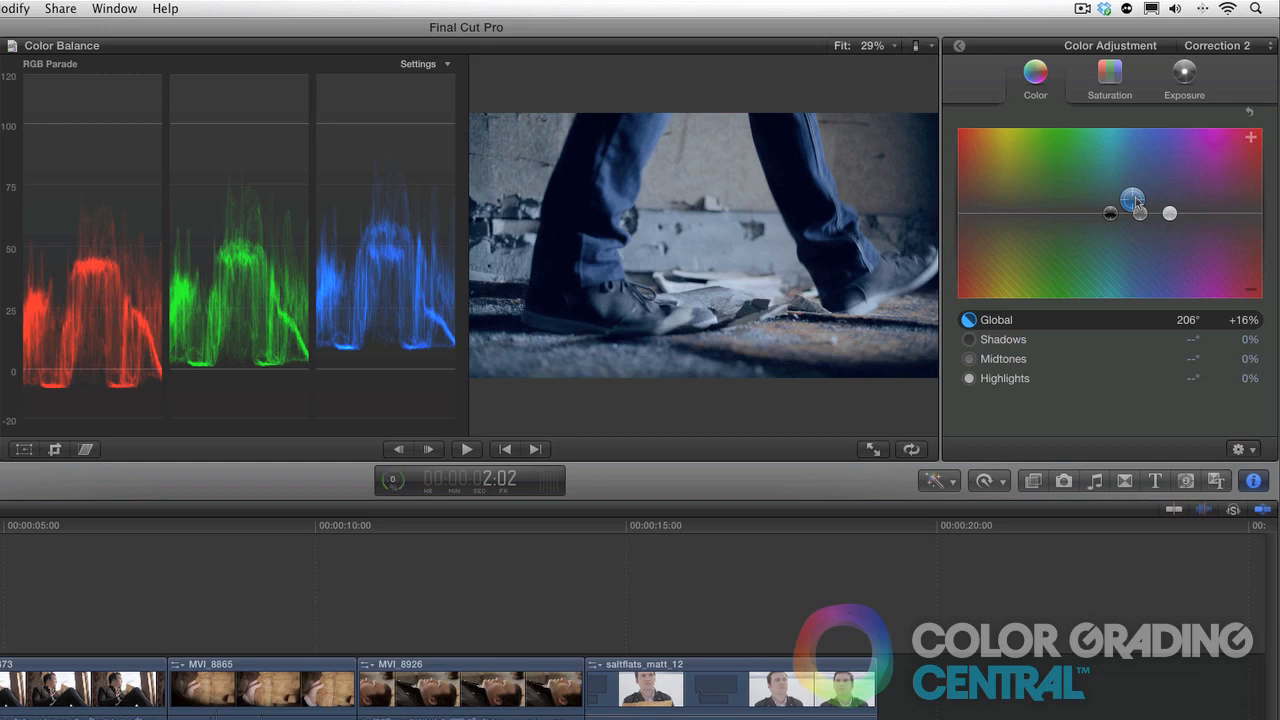
click(1249, 114)
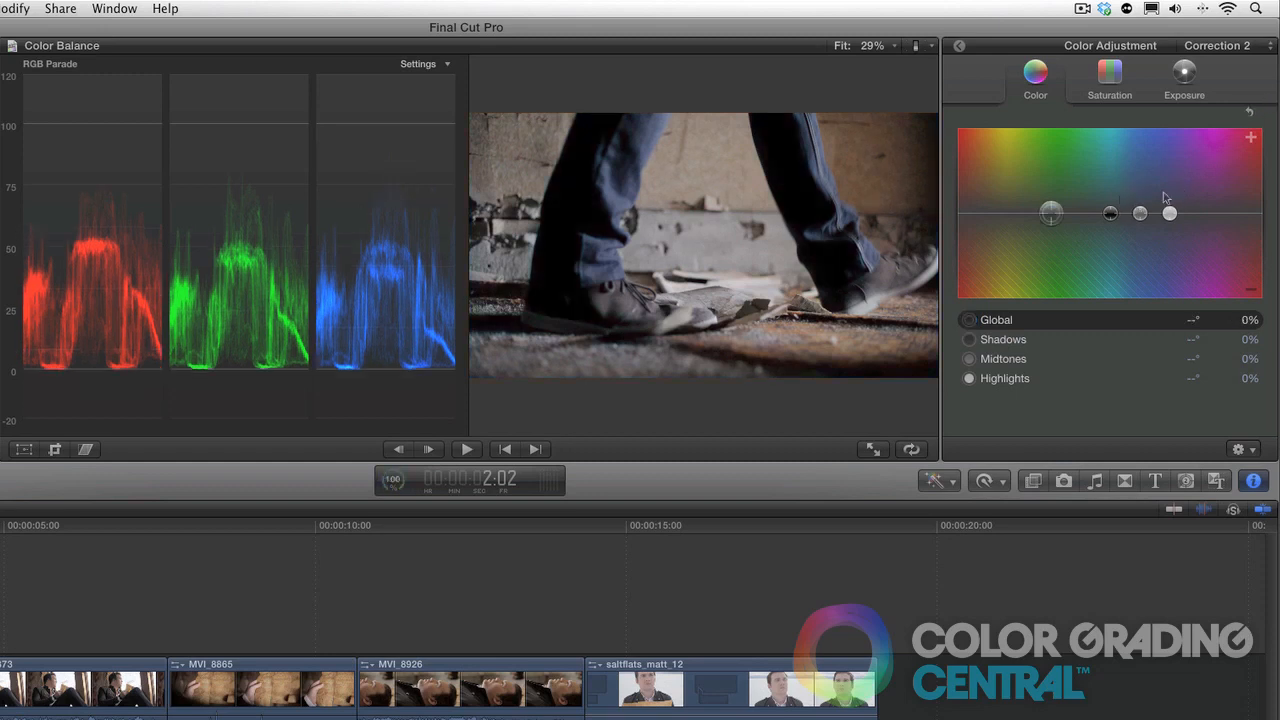
- Tint the midtones to 215° at +9% and the highlights to 250° at +18% in Correction 2
mouse_move(1145, 216)
mouse_down()
mouse_move(1146, 201)
mouse_move(1172, 214)
mouse_move(1172, 201)
mouse_move(1145, 212)
mouse_up()
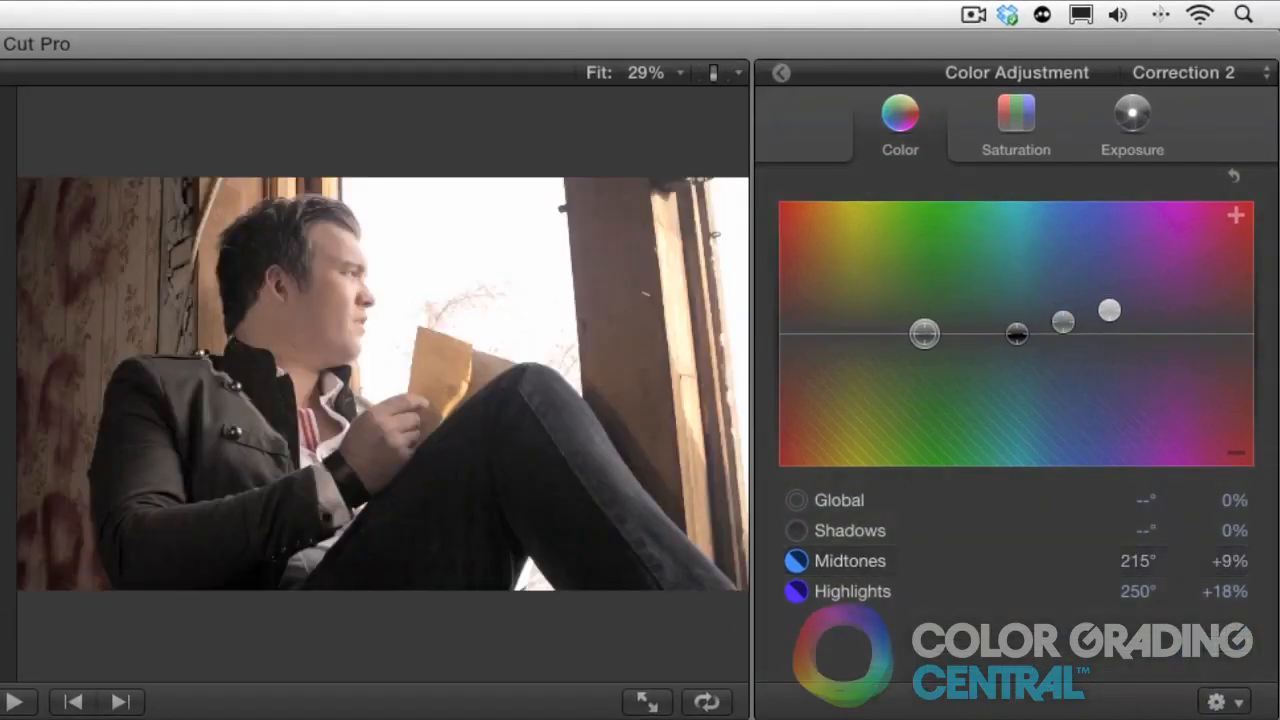
- Try global saturation at +36% and -29% on the clip of the man by the window, and reset it
click(1024, 108)
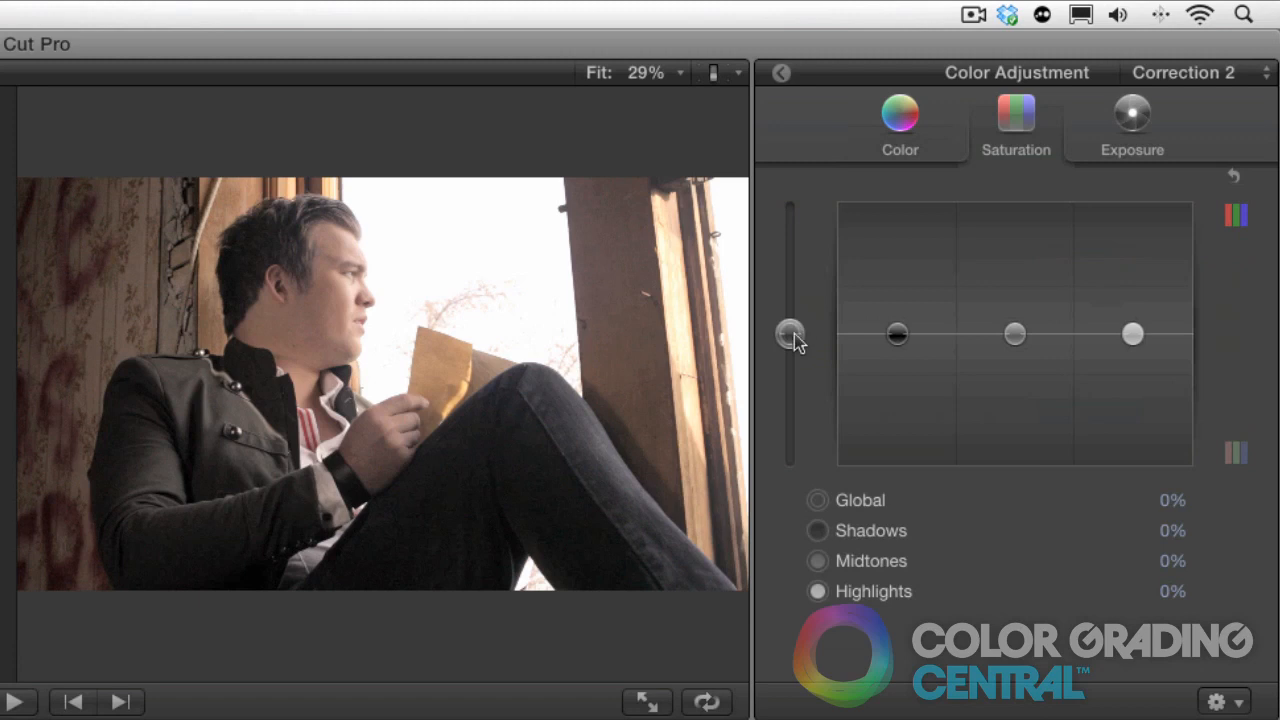
drag(792, 337, 791, 292)
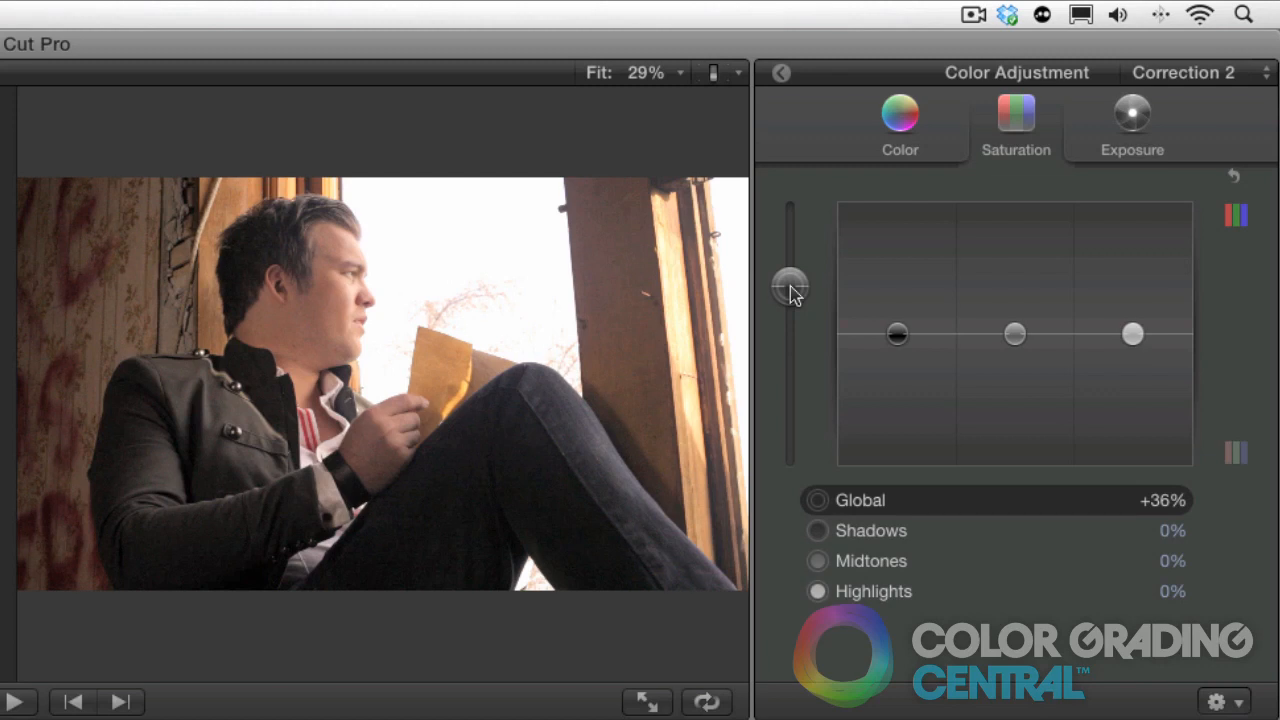
drag(790, 287, 794, 374)
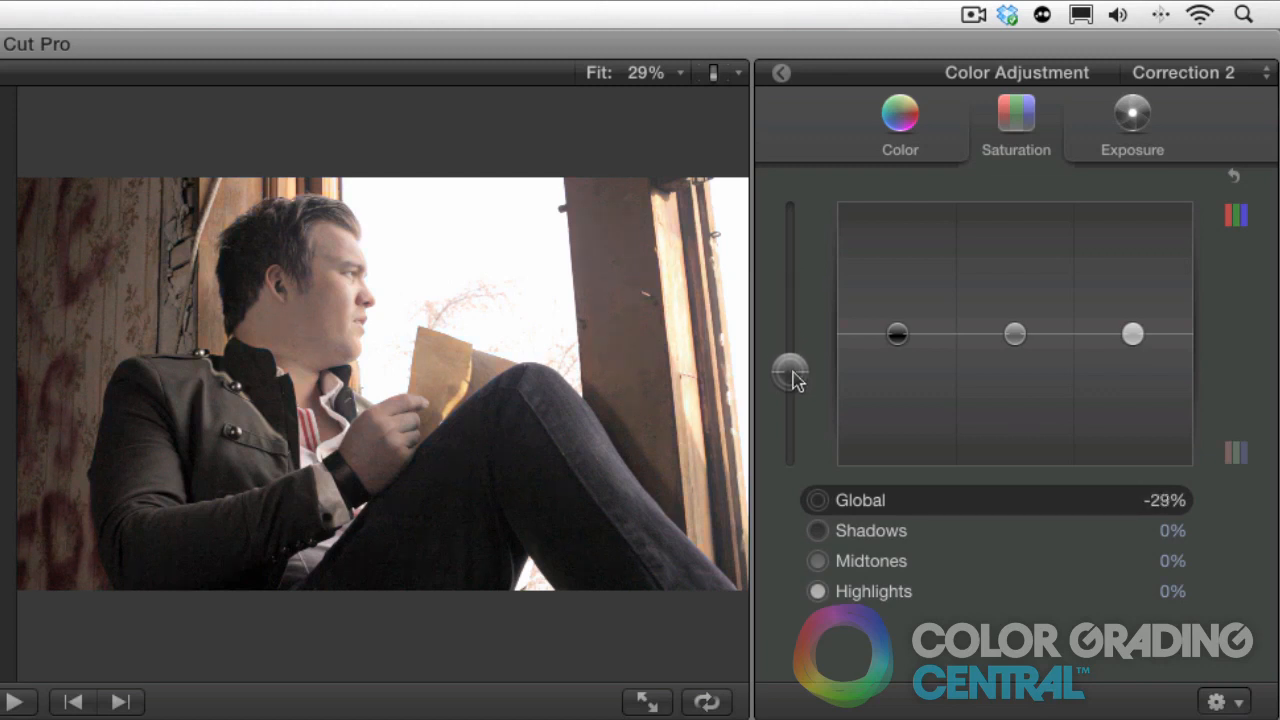
click(1234, 176)
- Raise the midtones and shadows saturation slightly in Correction 2 on the clip of the man by the window
click(1014, 331)
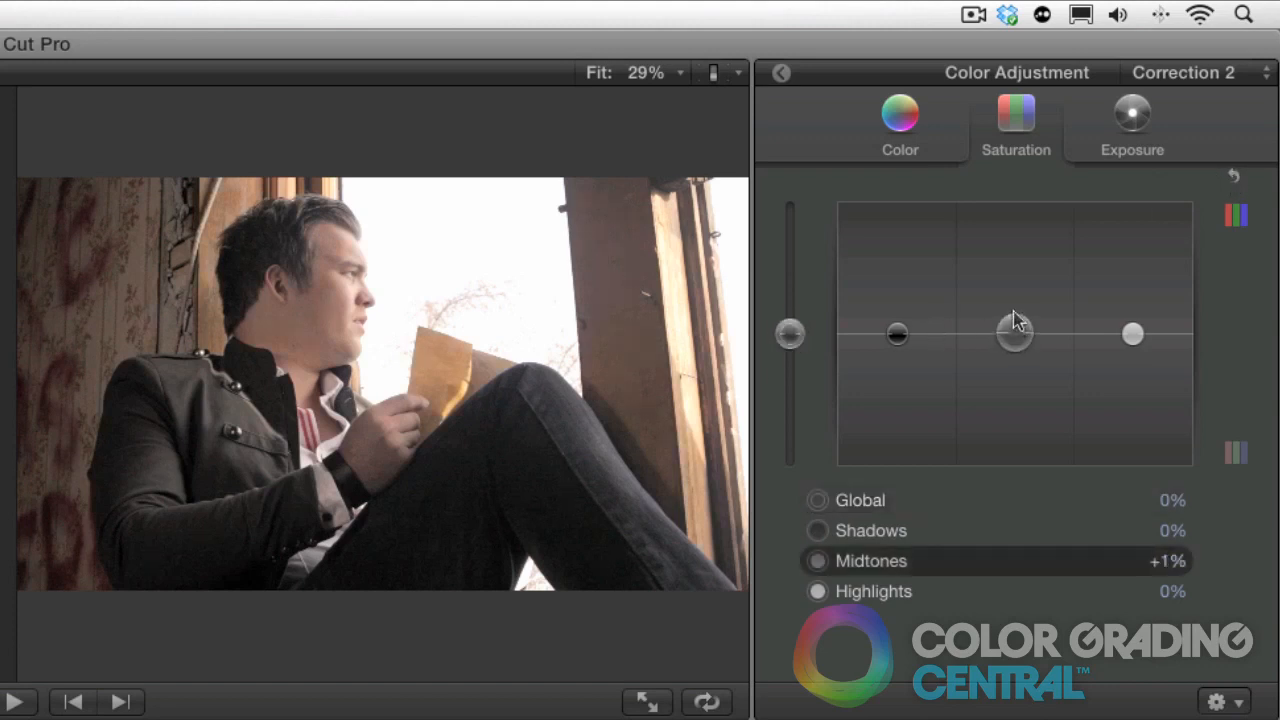
drag(1018, 320, 1012, 309)
mouse_move(898, 334)
mouse_down()
mouse_move(899, 352)
mouse_move(903, 315)
mouse_up()
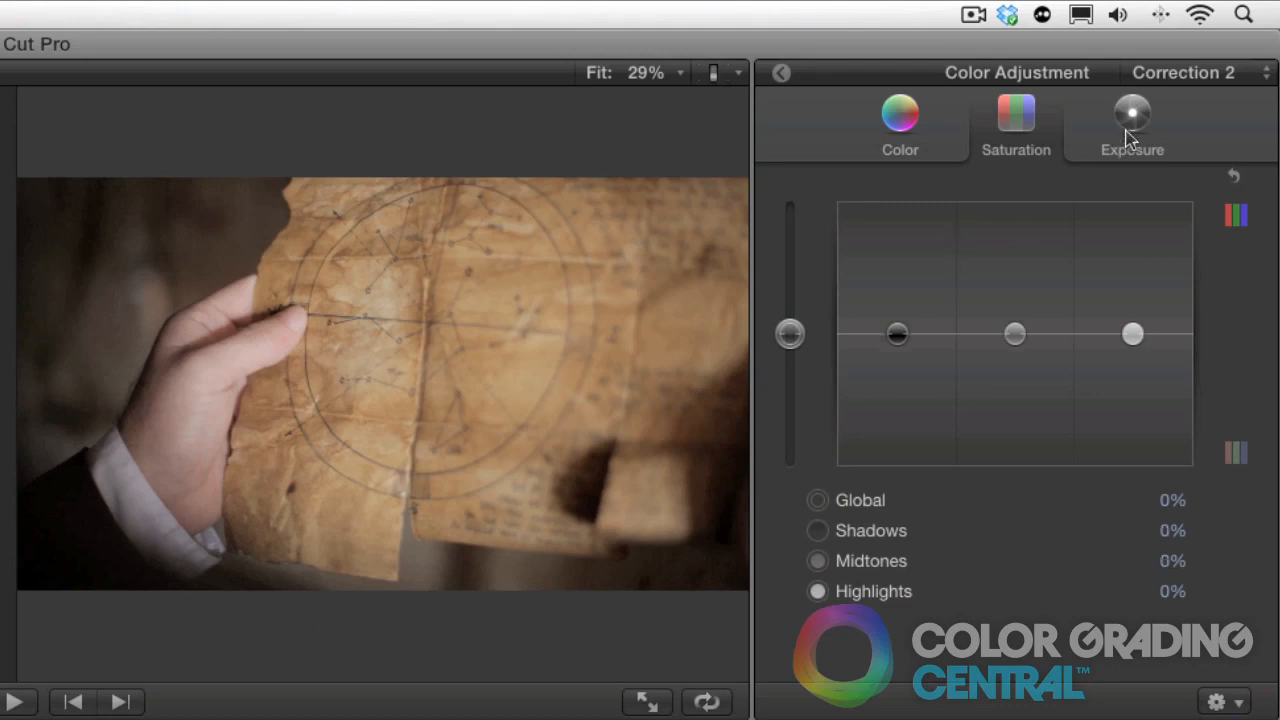
- Try exposure values of +27% highlights, +4% midtones and -7% shadows on the old map clip, and reset them
click(1135, 130)
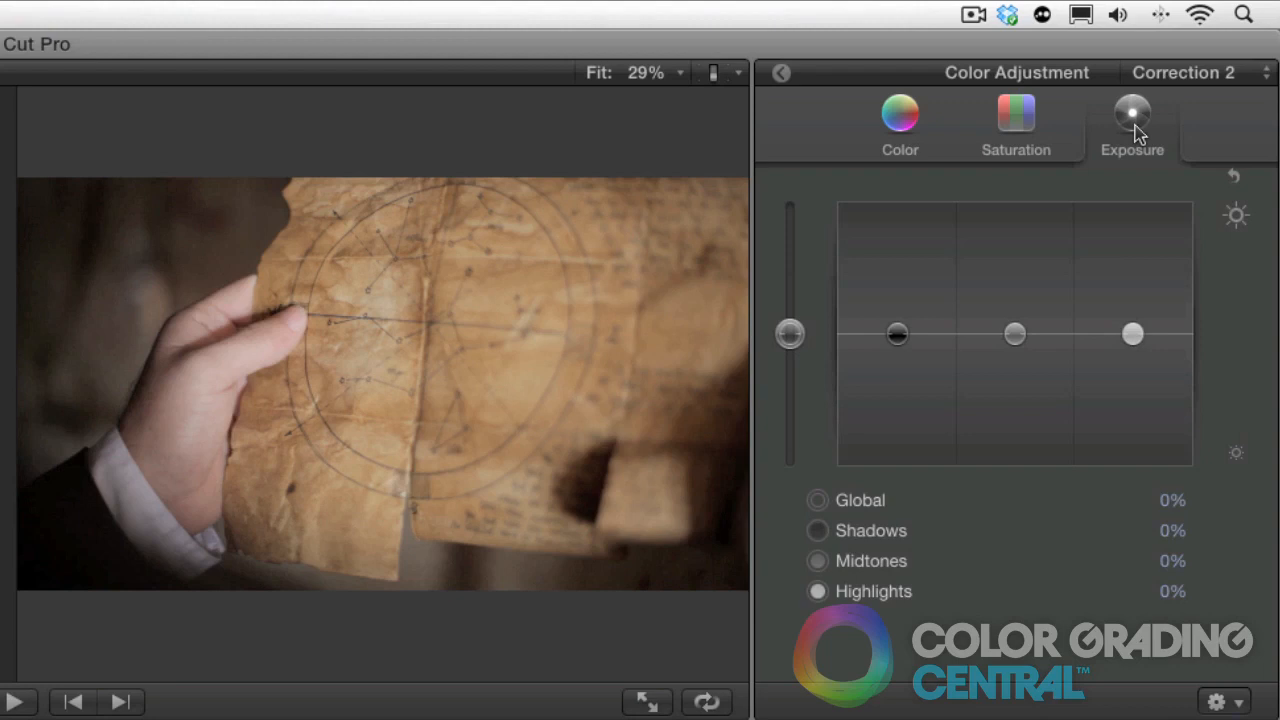
drag(1132, 334, 1132, 297)
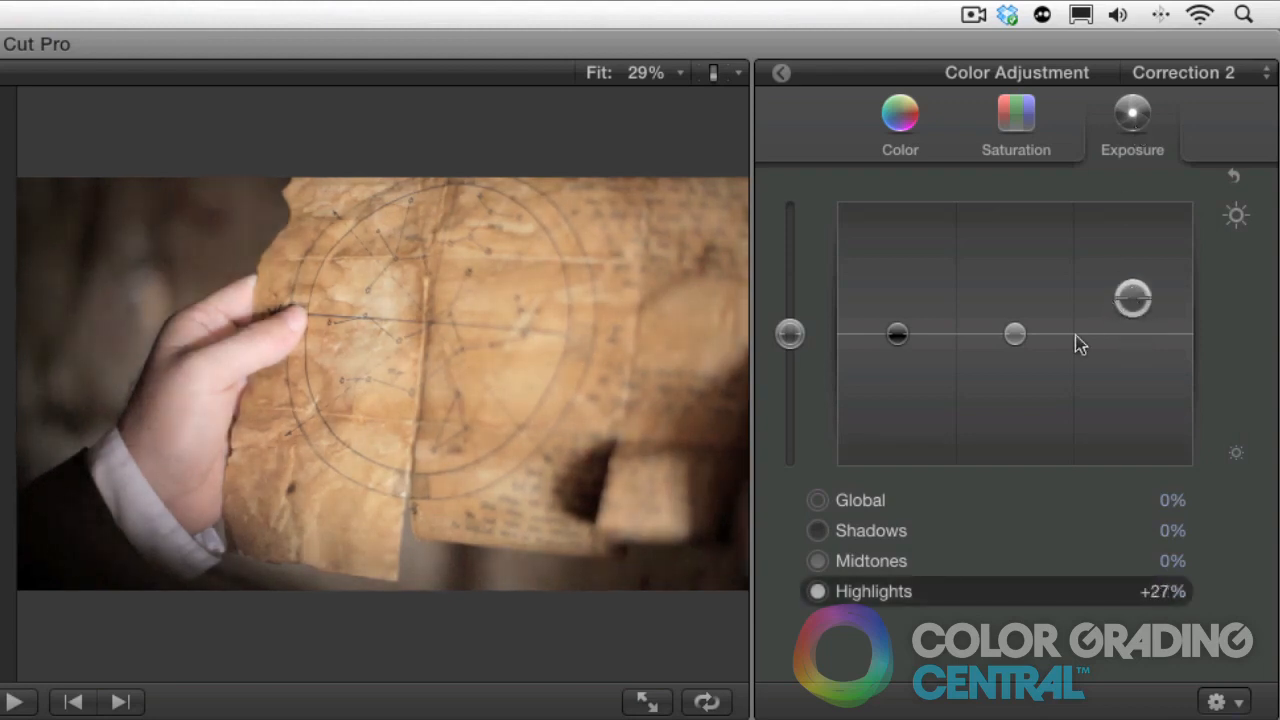
drag(1016, 334, 1015, 329)
mouse_move(897, 339)
mouse_down()
mouse_move(900, 352)
mouse_move(897, 340)
mouse_up()
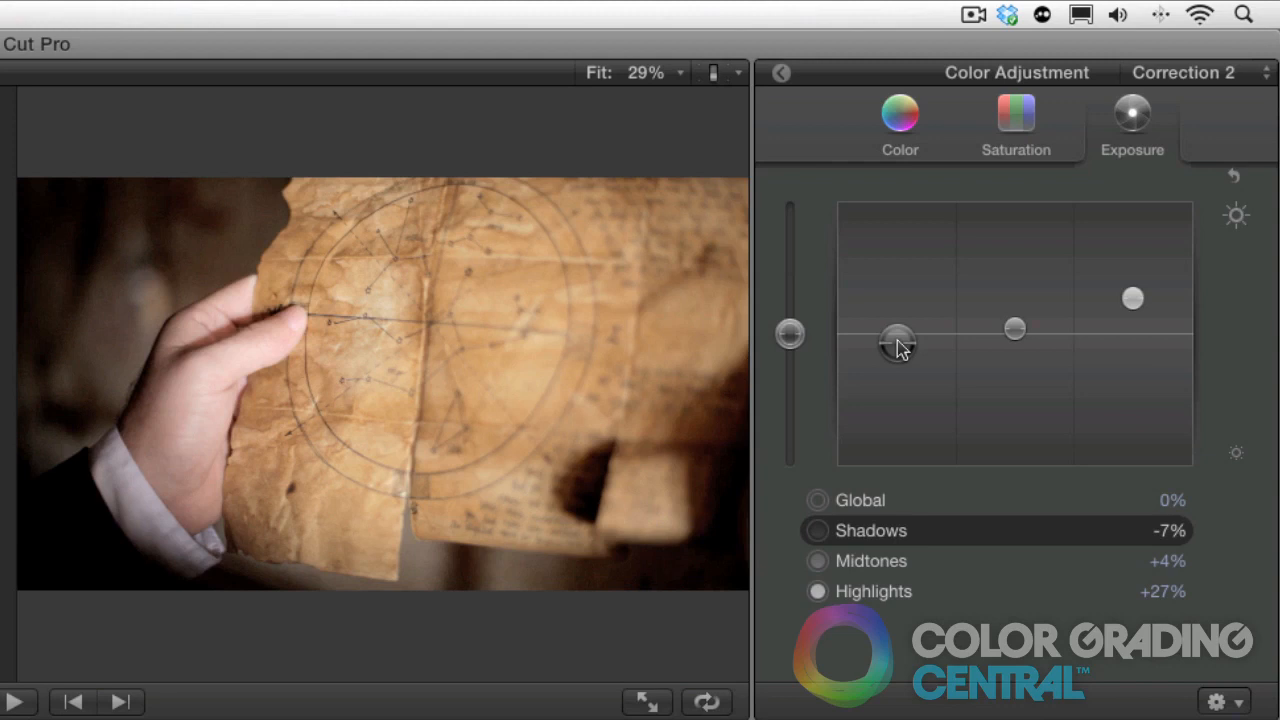
click(1234, 177)
- Lower the map clip's midtones exposure to -20% and raise its highlights exposure slightly
drag(1020, 330, 1020, 362)
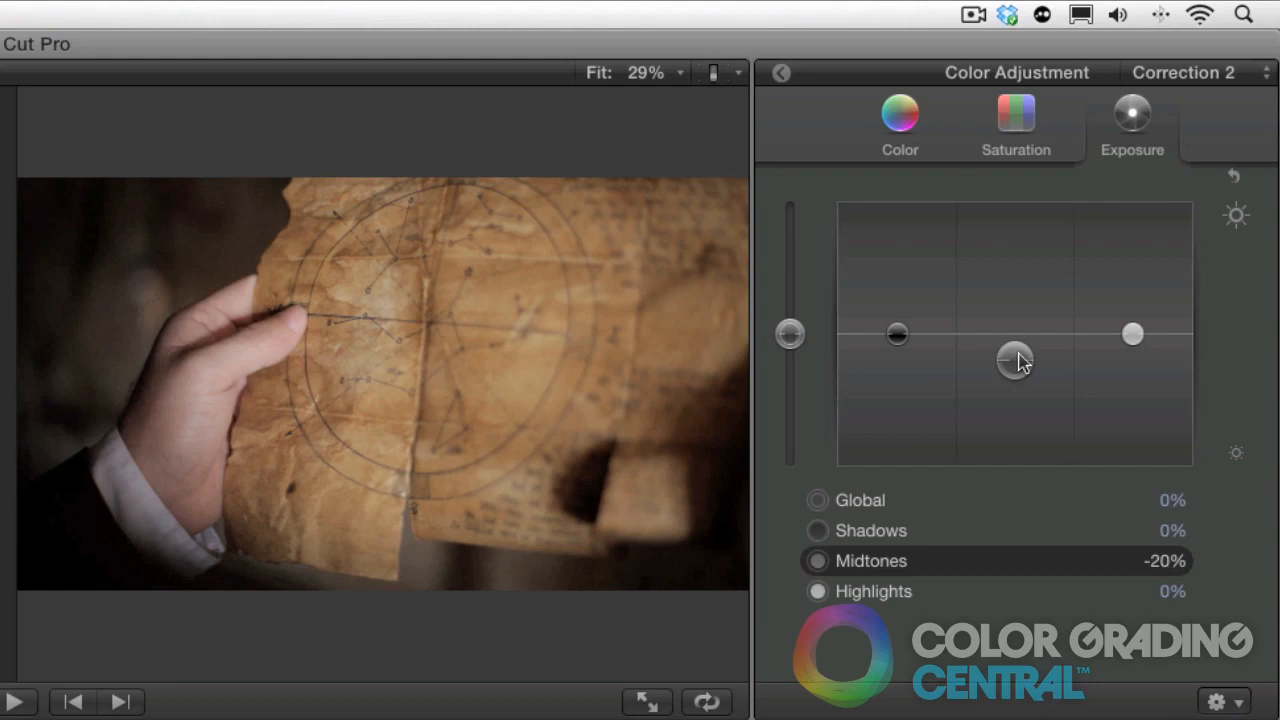
drag(1131, 330, 1131, 322)
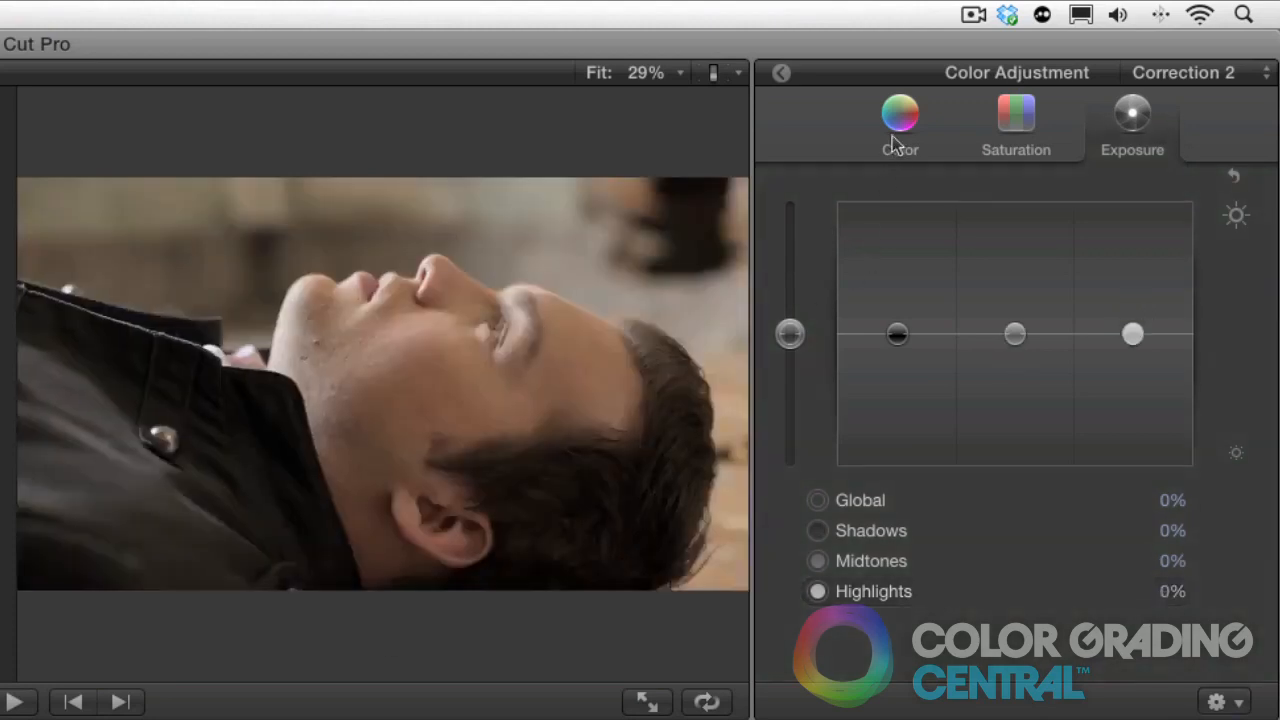
click(905, 128)
click(1014, 114)
click(1133, 118)
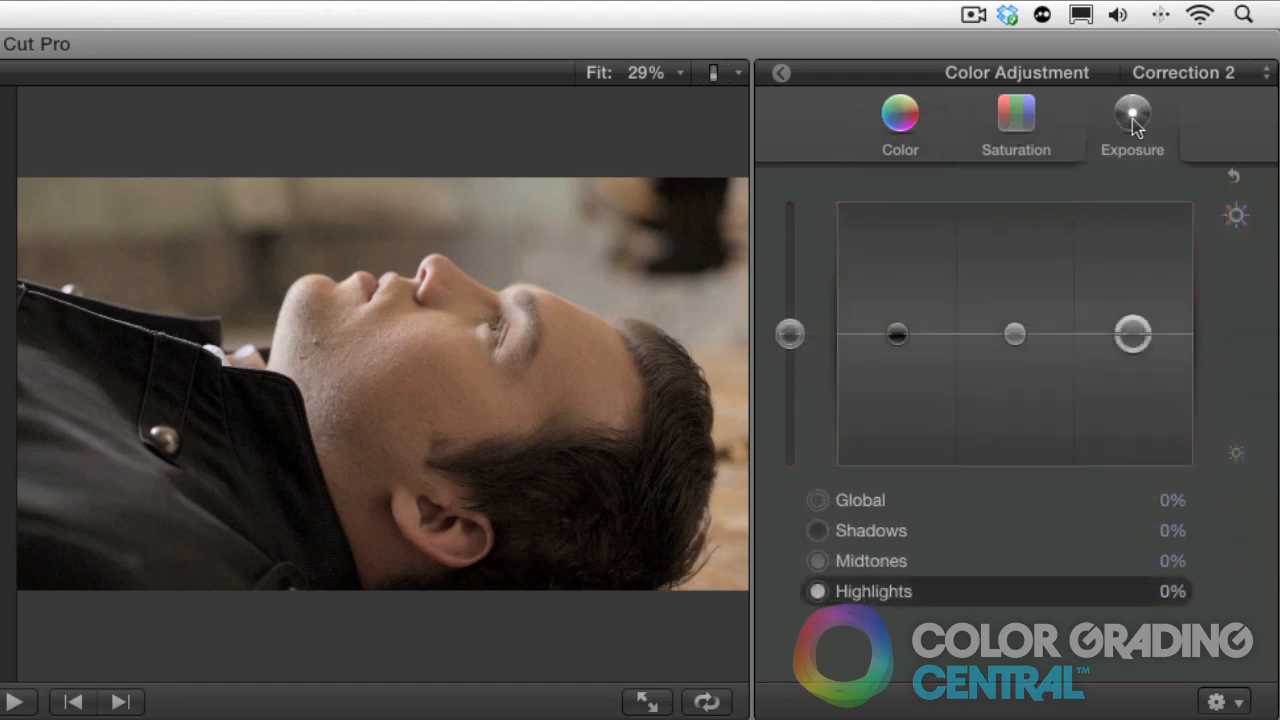
- Give the clip of the man lying down a blue global tint and set its global saturation to -17%
click(908, 128)
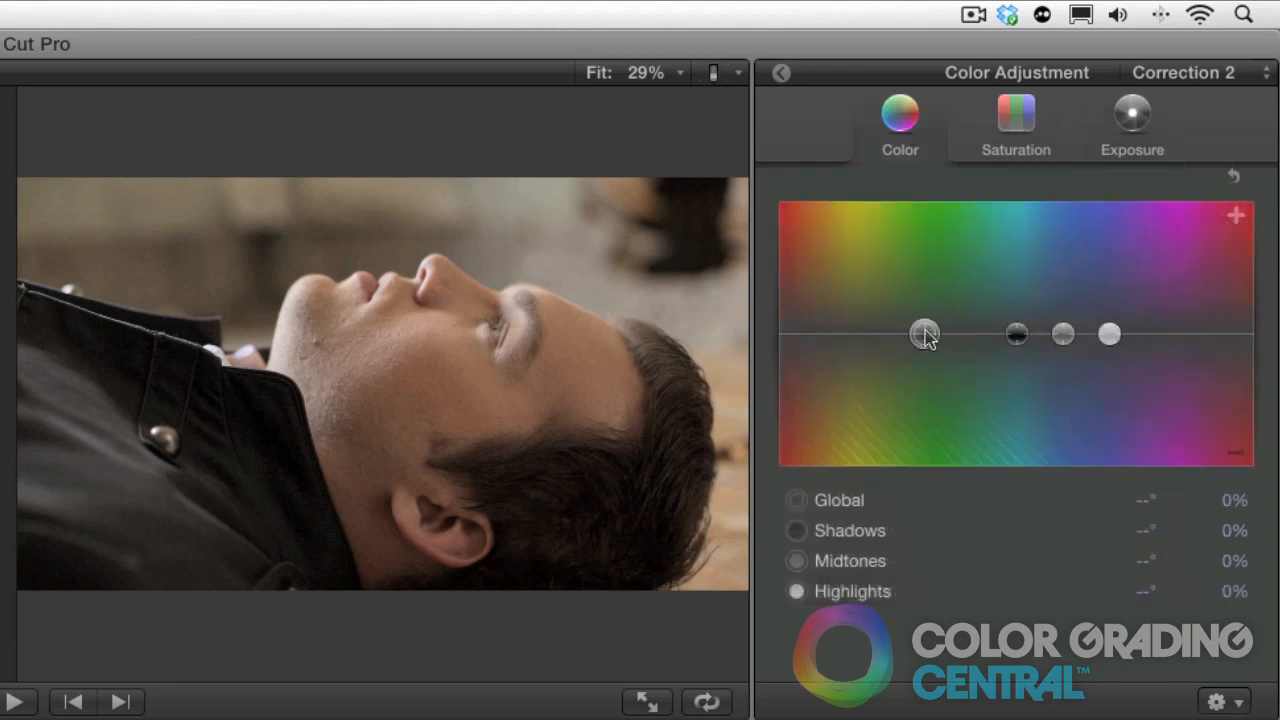
drag(924, 336, 1066, 314)
click(1034, 152)
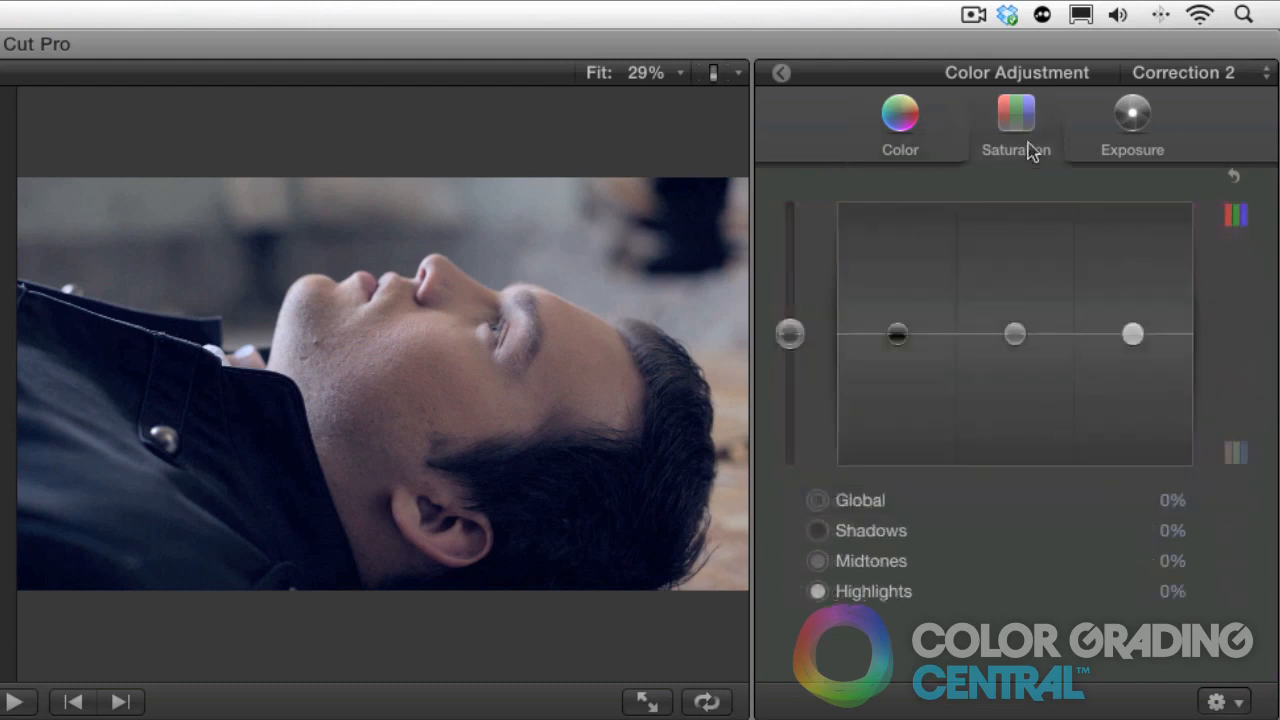
drag(792, 343, 792, 359)
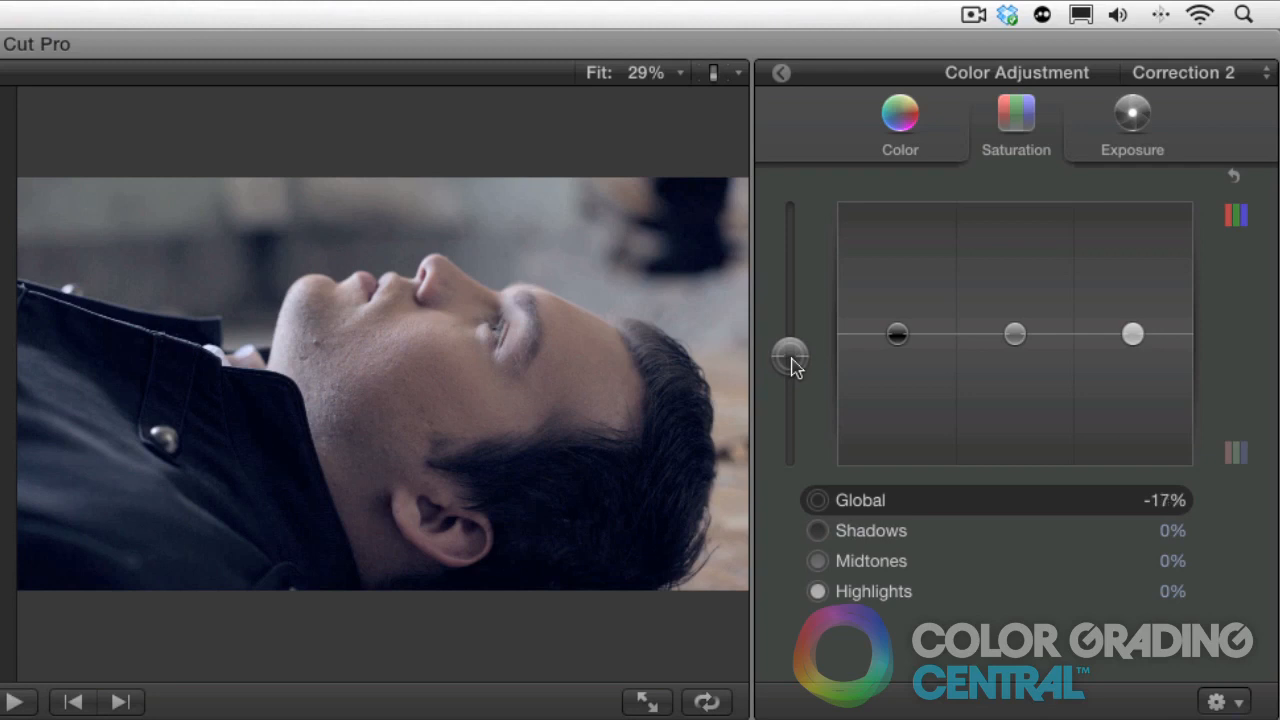
- Lower the midtones exposure of the clip of the man lying down to -34%
click(1117, 125)
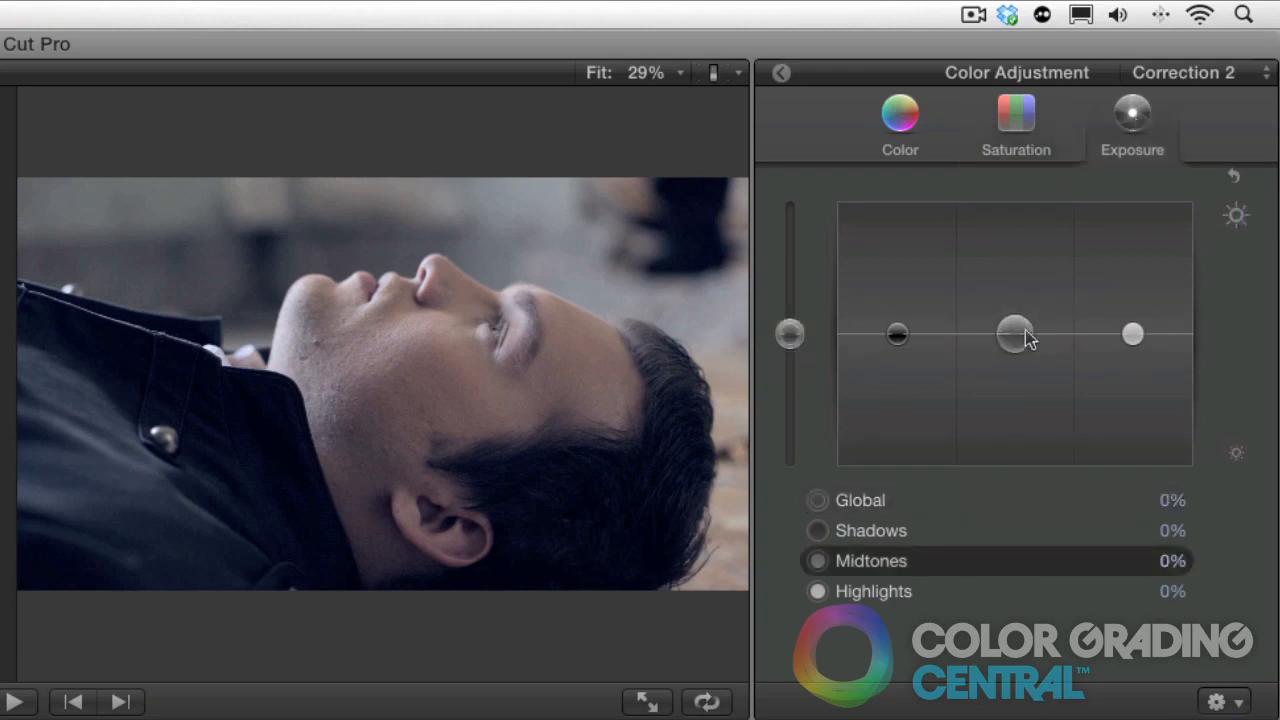
drag(1017, 337, 1017, 380)
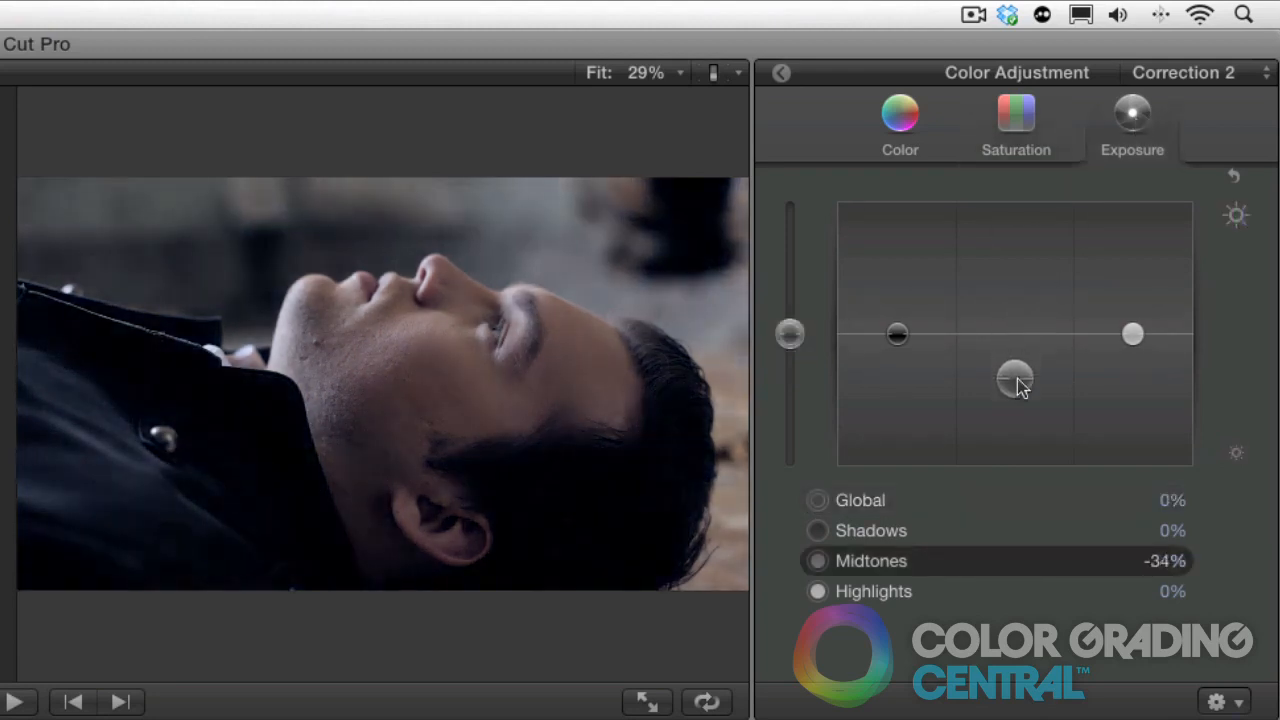
- Return to the MVI_8926 clip's video properties and compare the image with Correction 2 off and on
click(787, 74)
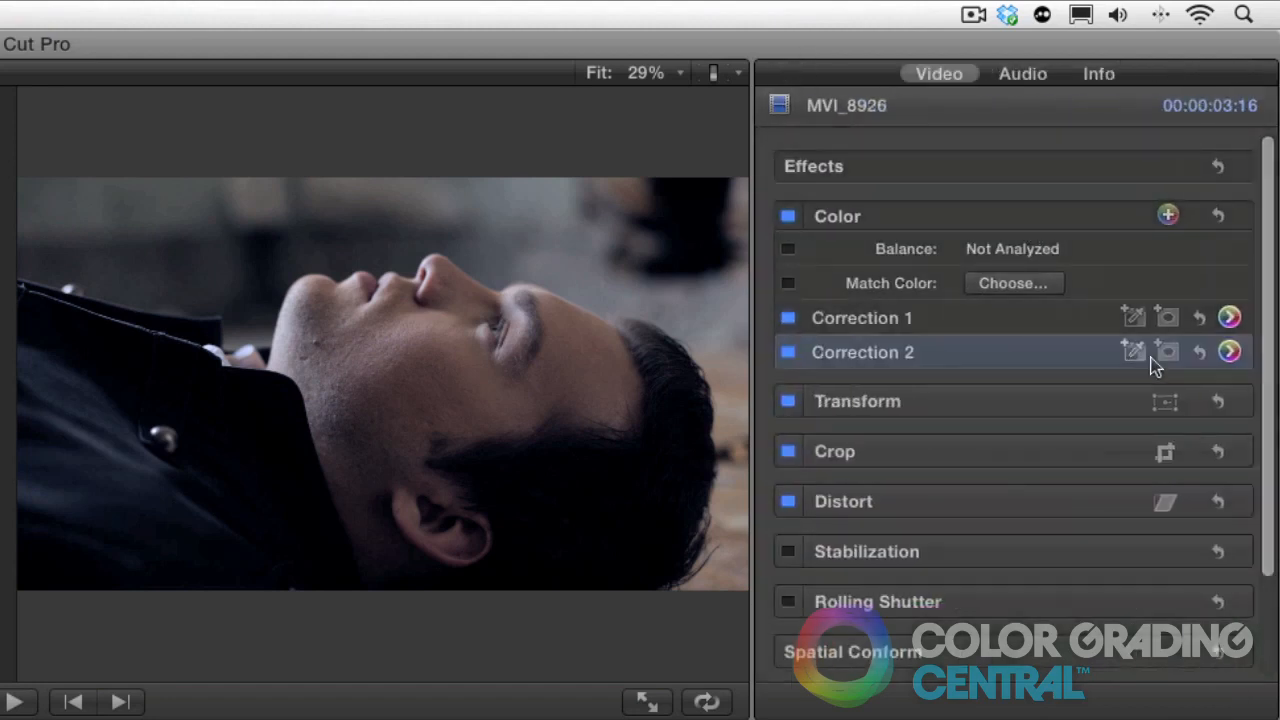
click(790, 356)
click(790, 356)
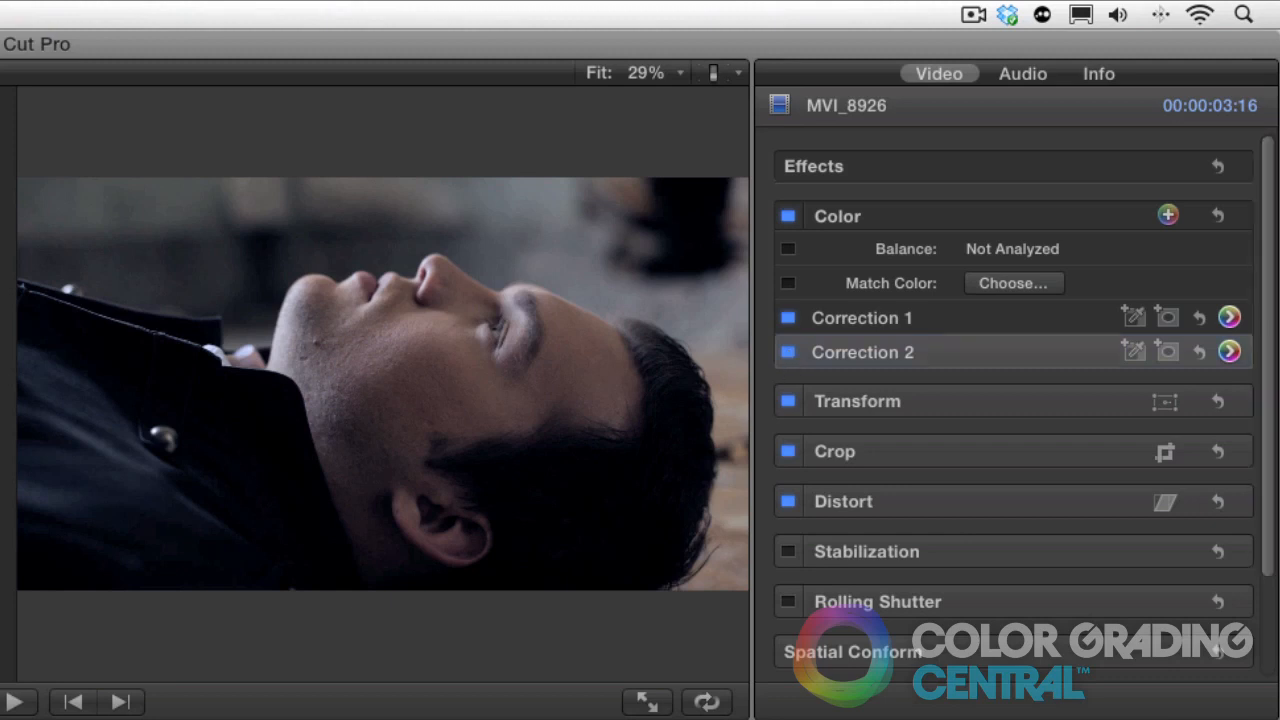
- In Correction 2 of the saltflats_matt_12 clip, apply a slight orange global tint and set global saturation to +25%
key(Down)
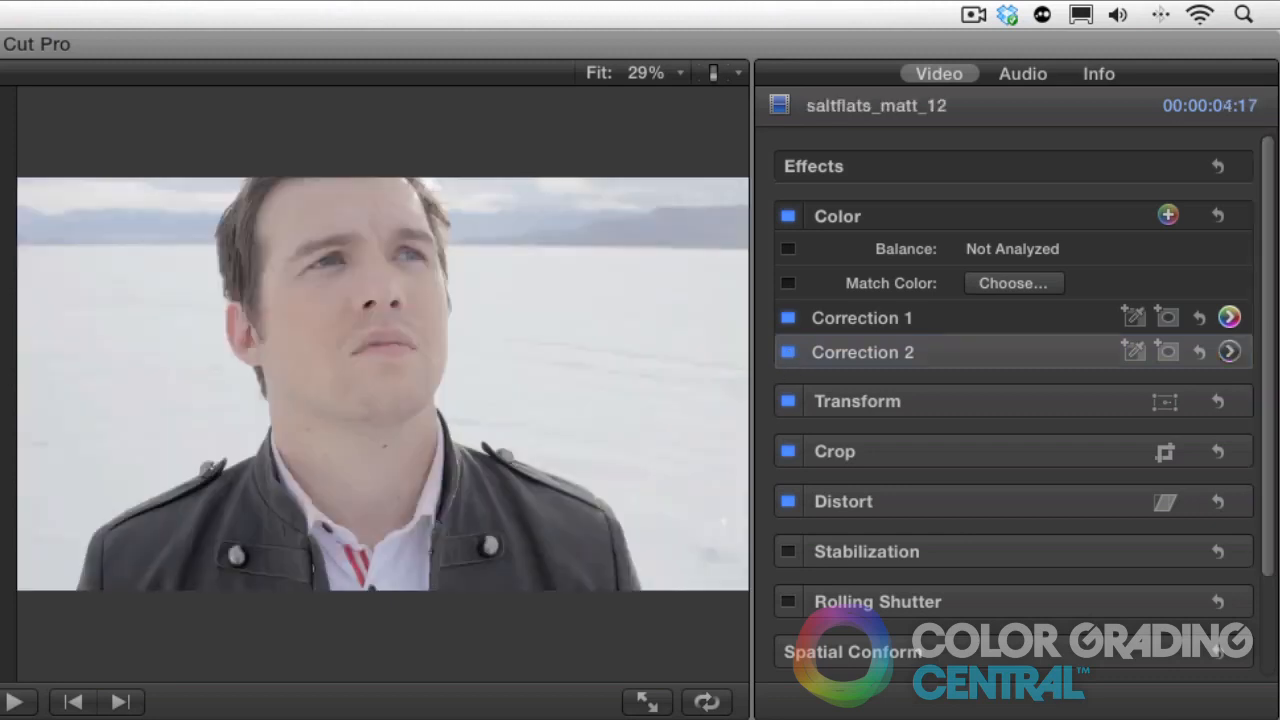
click(1226, 352)
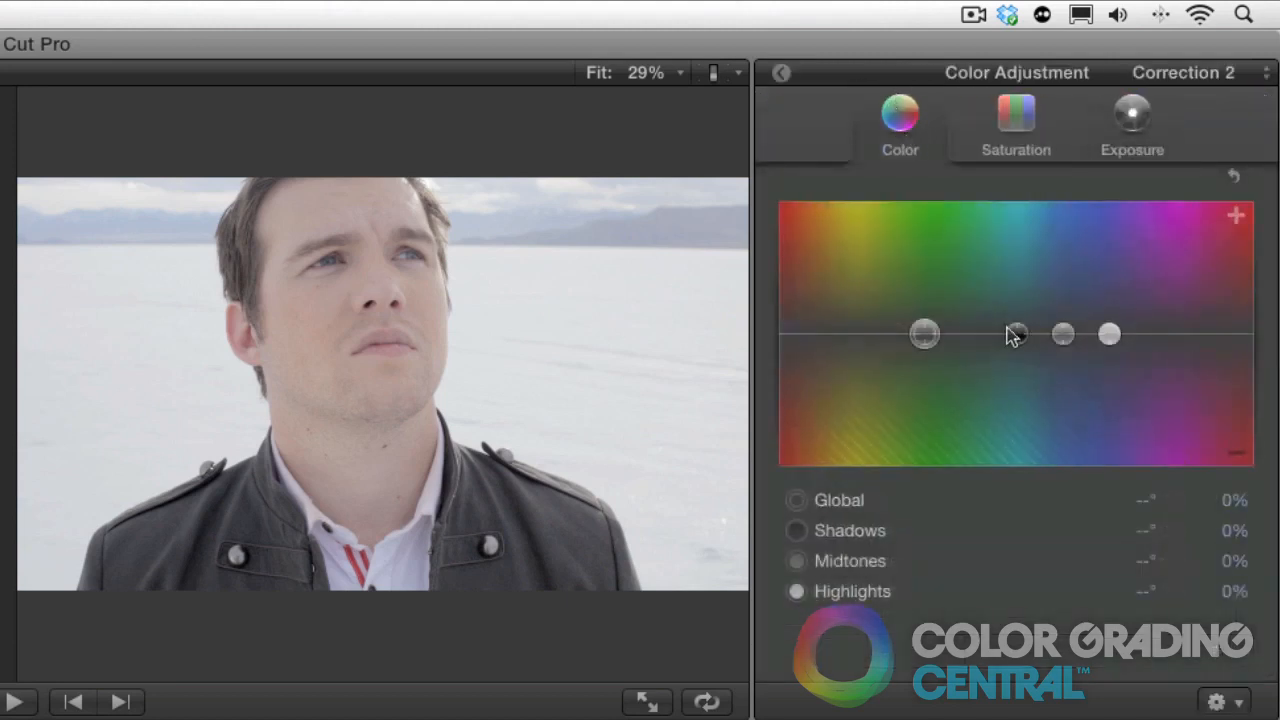
drag(924, 334, 842, 330)
click(1030, 127)
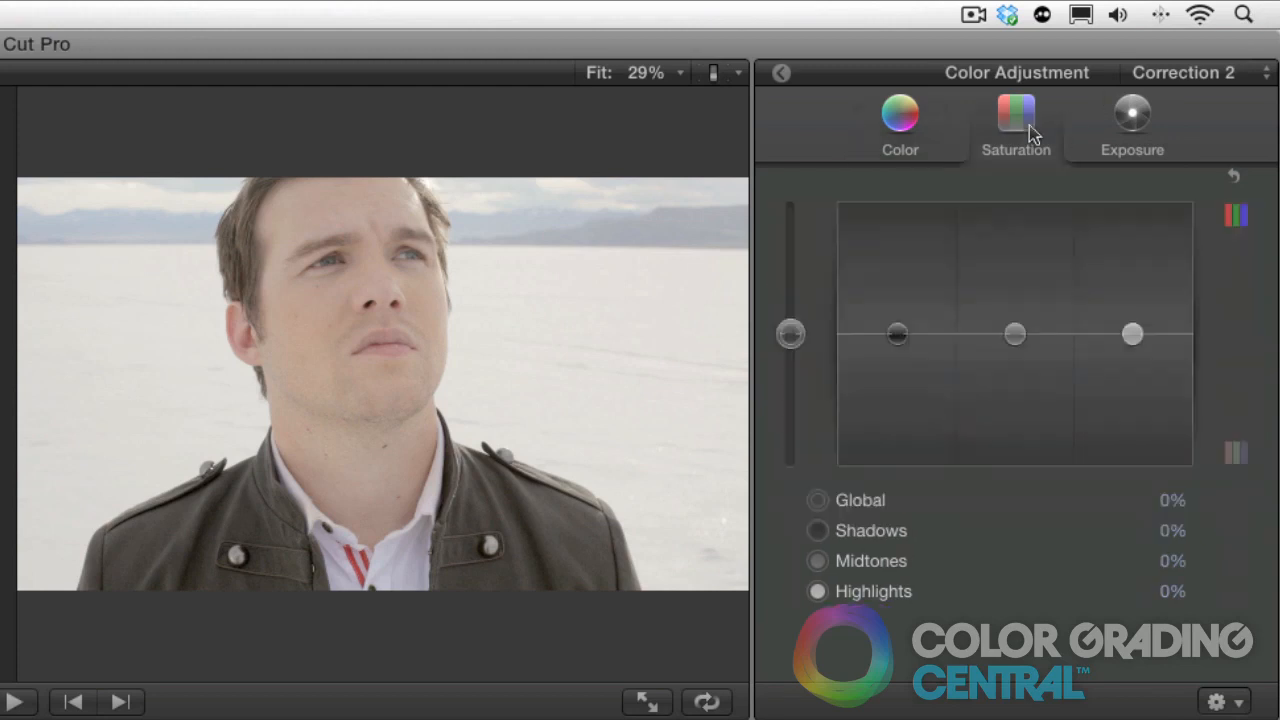
click(794, 335)
drag(797, 338, 792, 298)
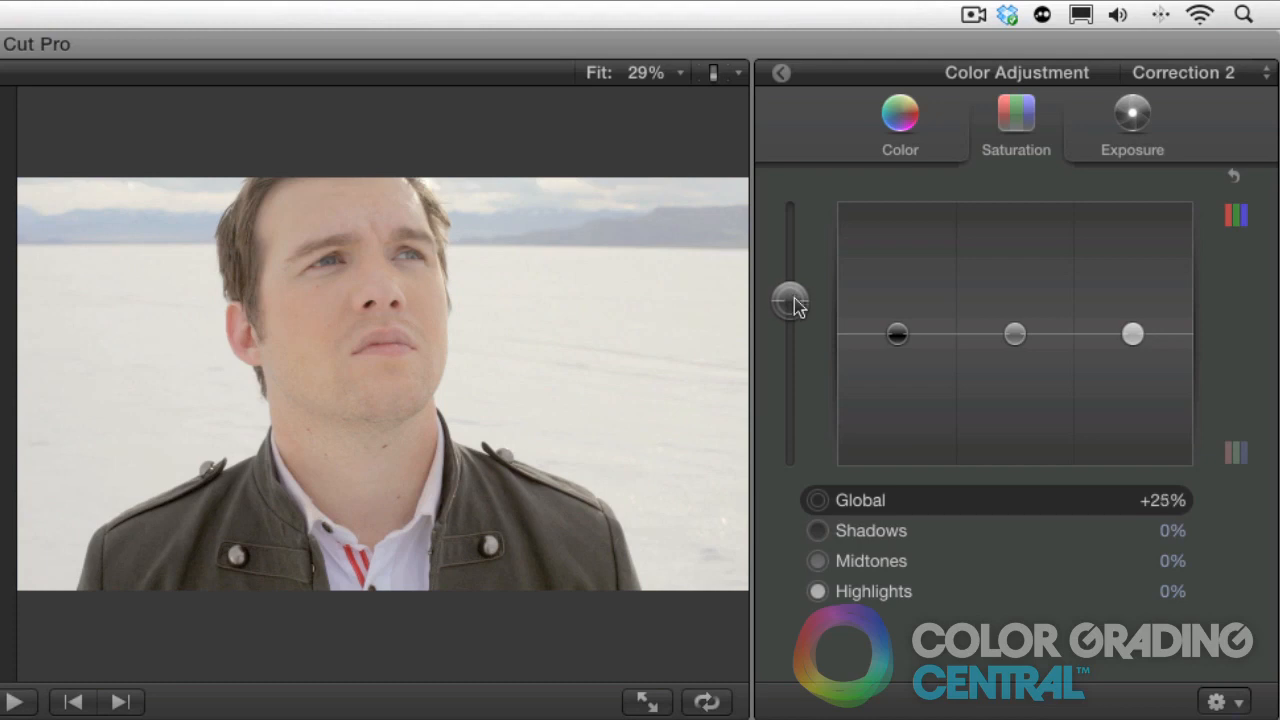
- Set the saltflats_matt_12 clip's exposure to +17% highlights, +5% midtones and -6% shadows
click(1134, 122)
mouse_move(1132, 334)
mouse_down()
mouse_move(1131, 294)
mouse_move(1132, 312)
mouse_up()
click(1018, 335)
drag(1022, 338, 1018, 328)
drag(897, 335, 897, 342)
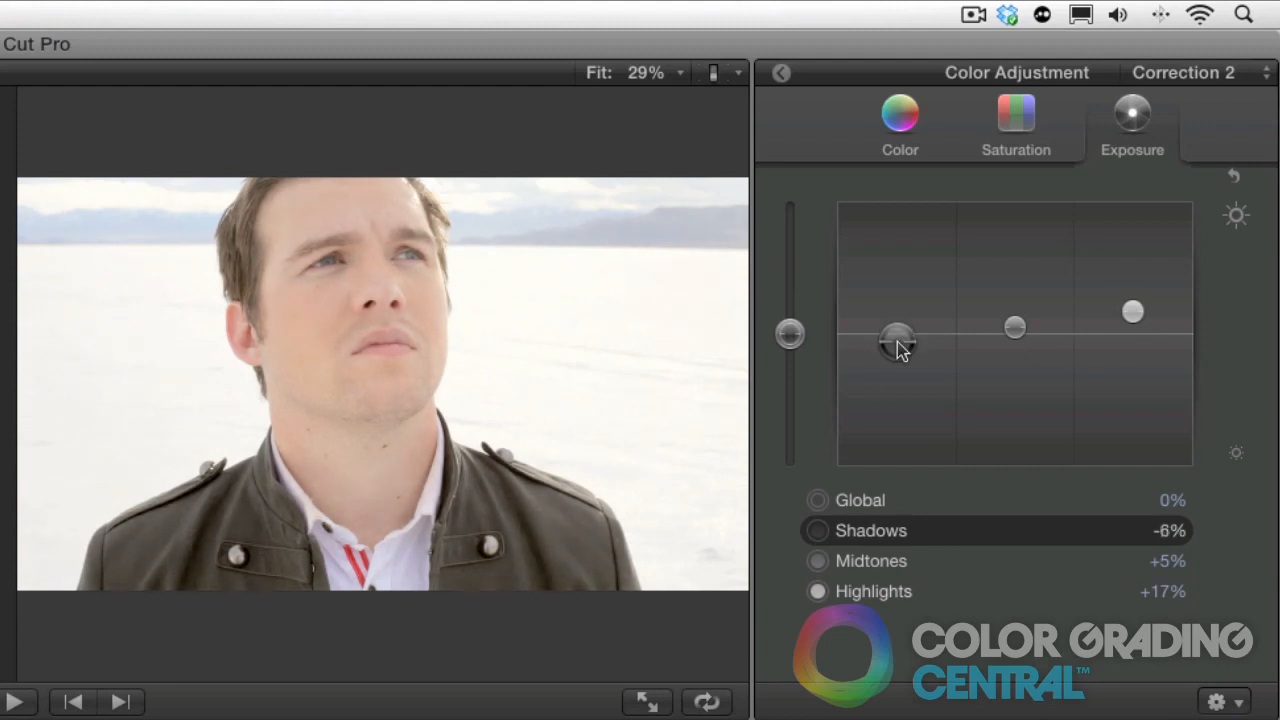
- Return to the saltflats_matt_12 clip's video properties and compare the shot with Correction 2 disabled and enabled
click(781, 73)
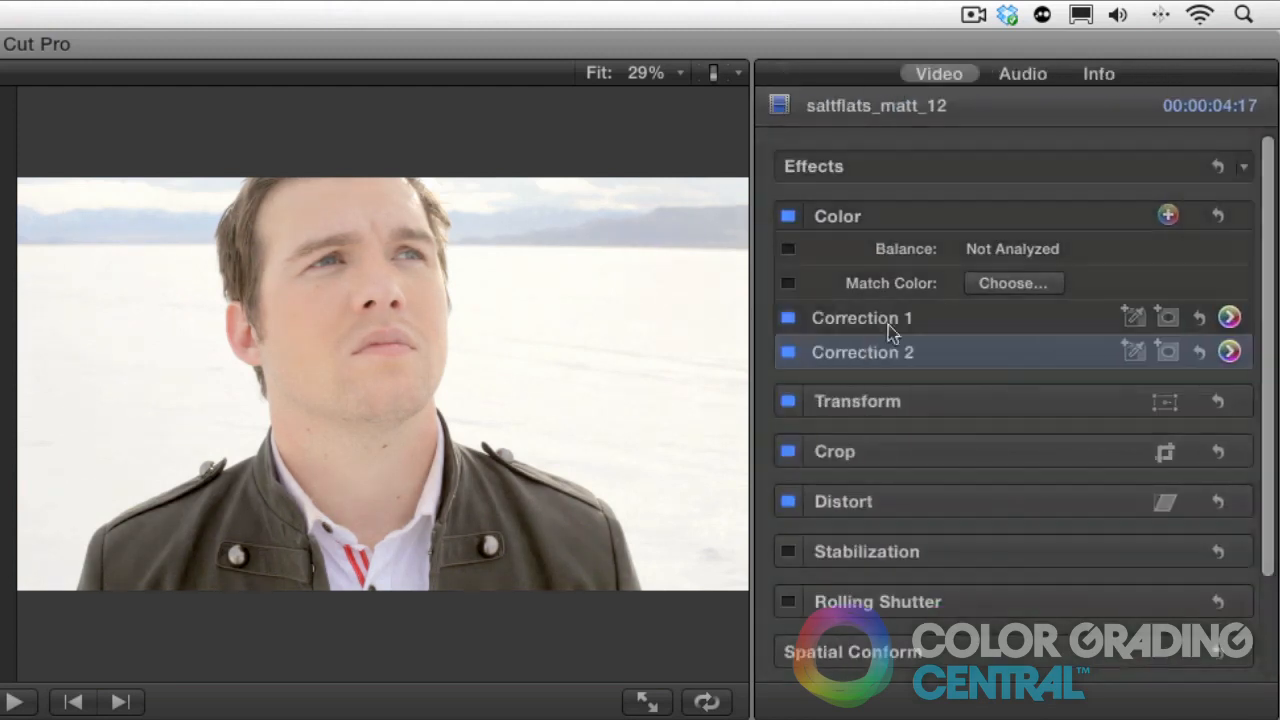
click(789, 353)
click(789, 353)
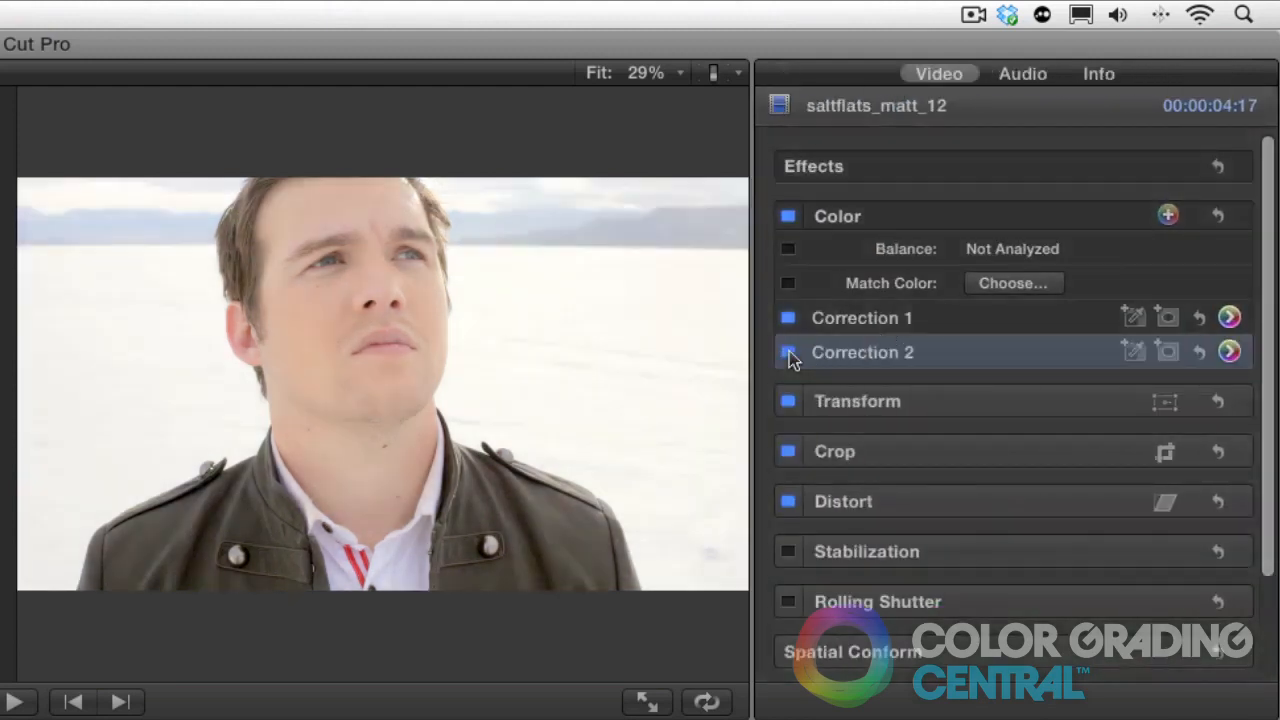